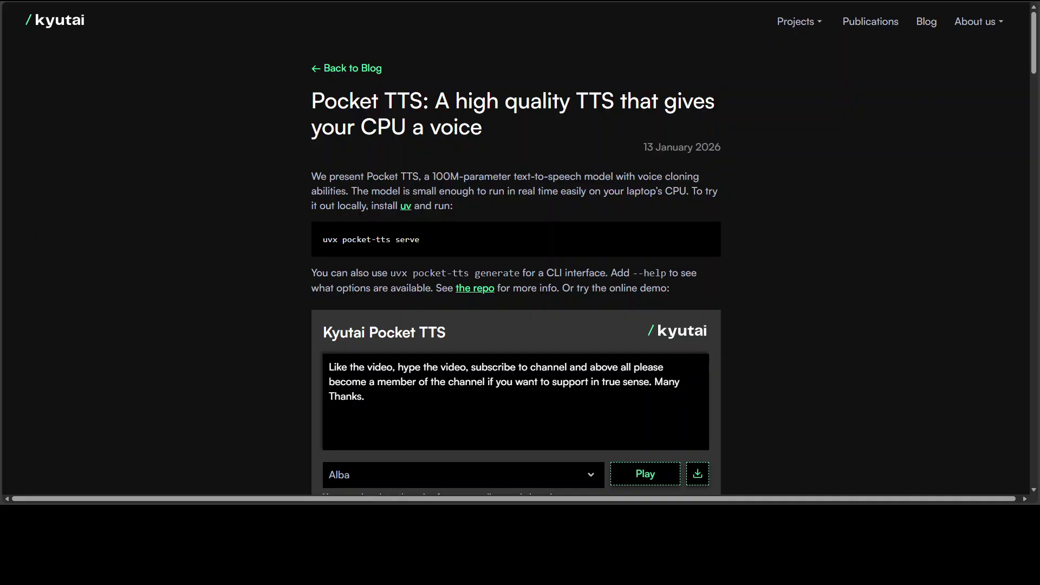
# Step: Start generating speech from the Pocket TTS demo text with the Alba voice
pyautogui.click(645, 474)
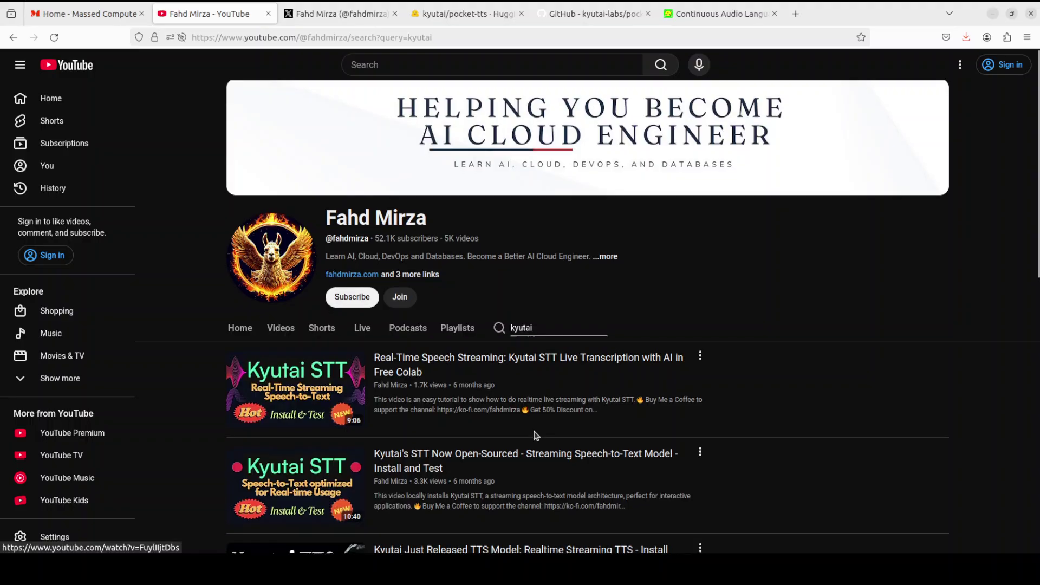
# Step: Browse more Kyutai channel videos, then switch to the kyutai/pocket-tts Hugging Face model card
pyautogui.scroll(-7, 703, 418)
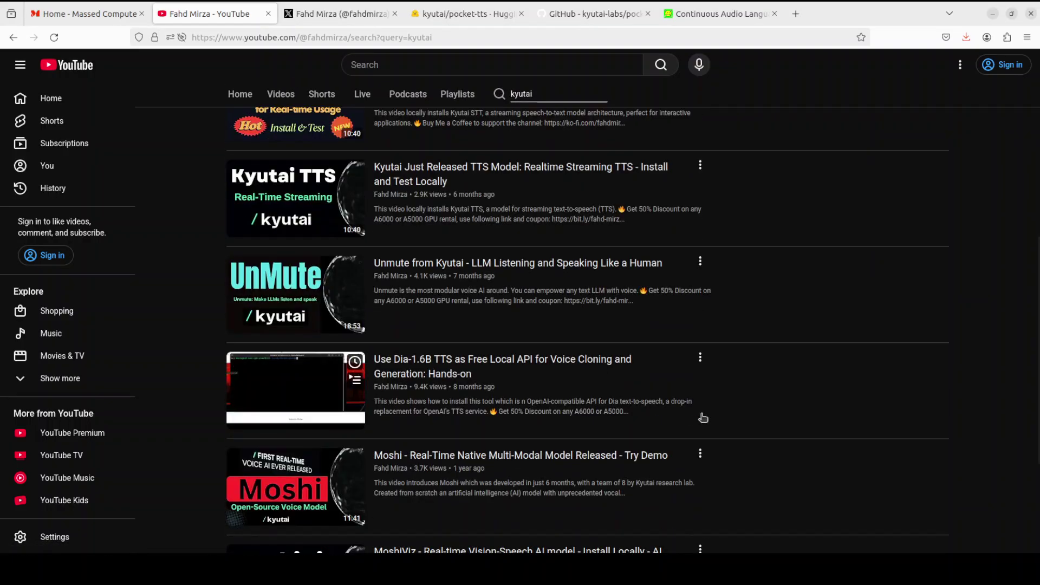
pyautogui.click(465, 15)
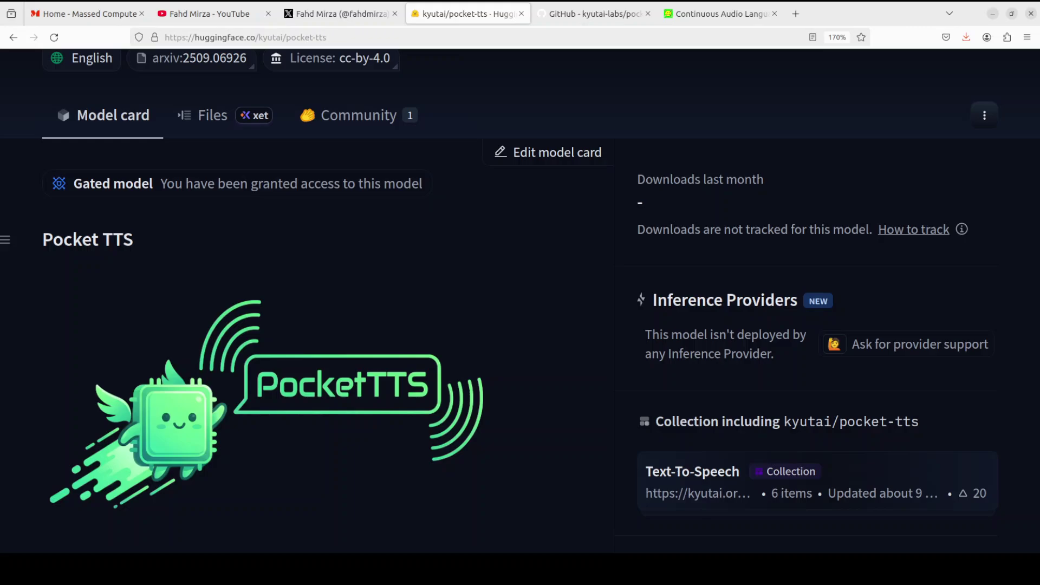
# Step: View the kyutai-labs/pocket-tts GitHub repository, then raise the terminal showing Ubuntu 22.04.4 LTS
pyautogui.click(580, 17)
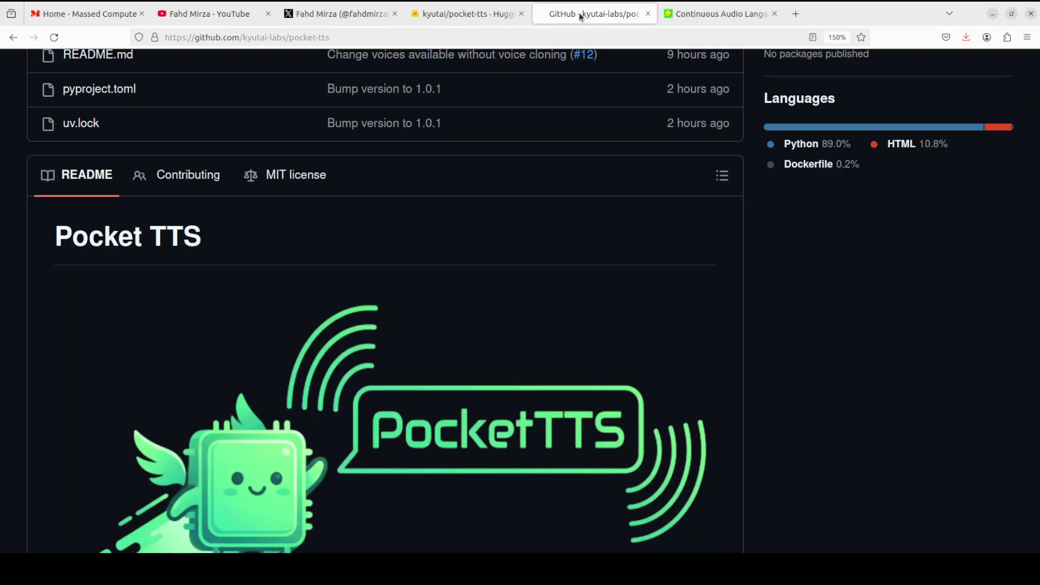
pyautogui.click(21, 135)
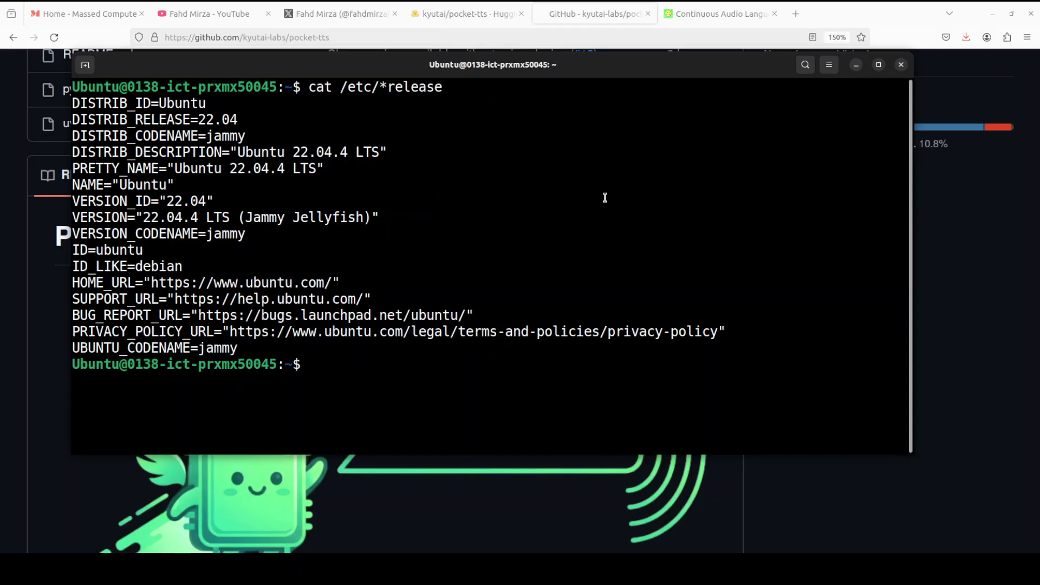
# Step: Rerun nvidia-smi to check the GPU status, then clear the screen
pyautogui.press('Up')
pyautogui.press('Up')
pyautogui.press('Up')
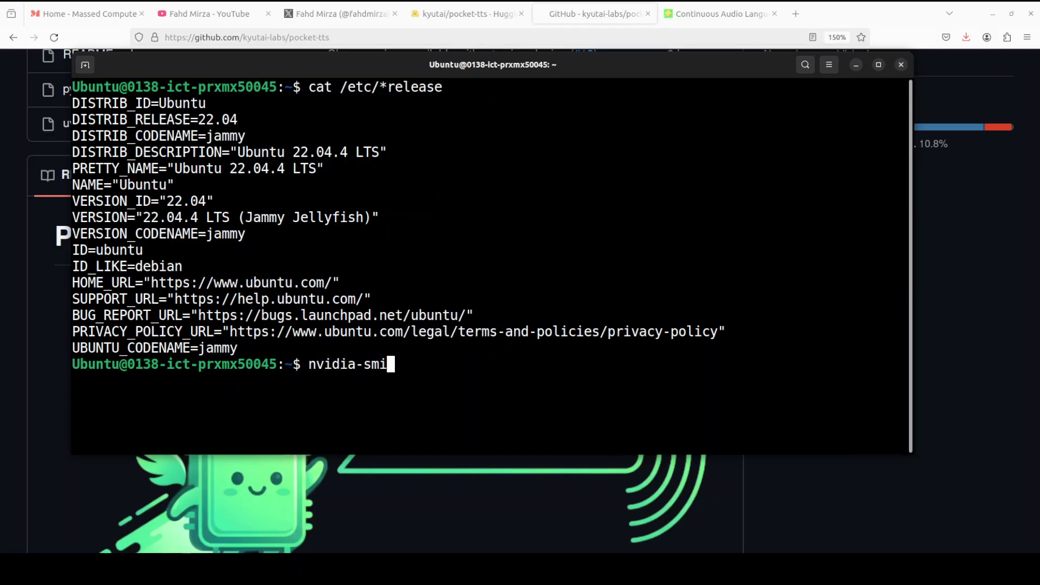
pyautogui.press('Return')
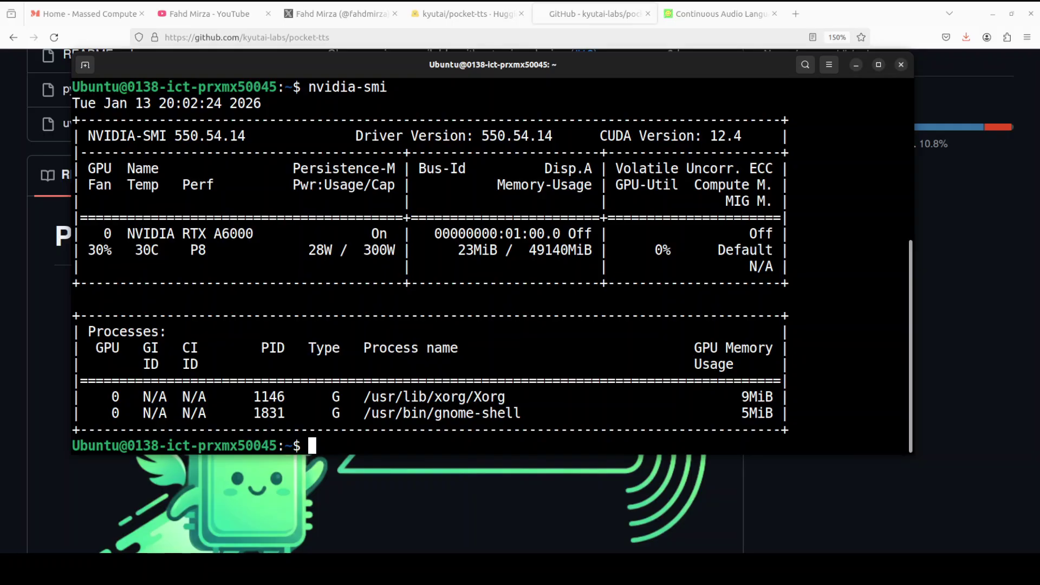
pyautogui.write('clear')
pyautogui.press('Return')
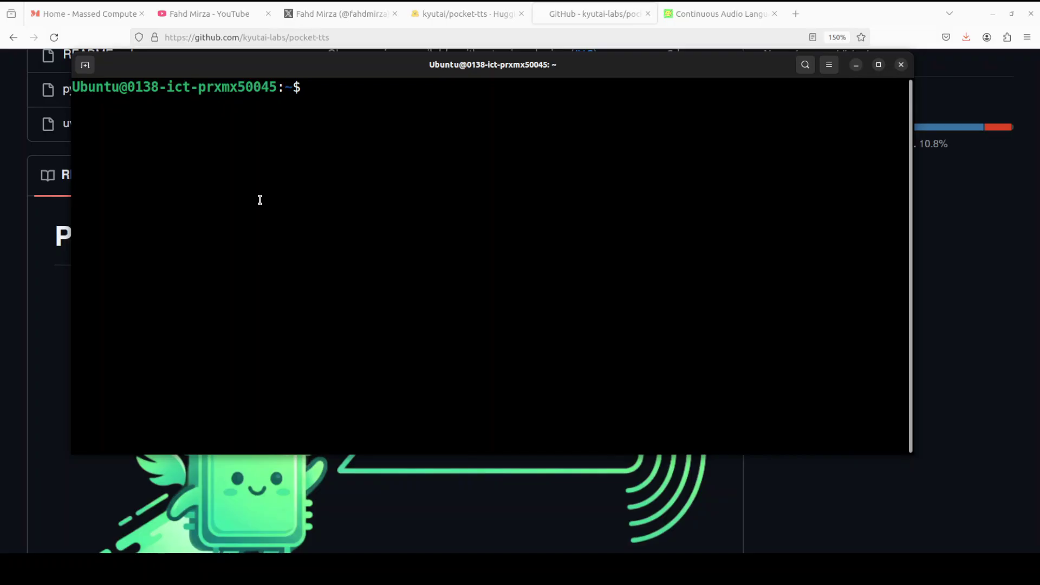
# Step: Create and activate a Python 3.11 conda environment named ai
pyautogui.rightClick(300, 167)
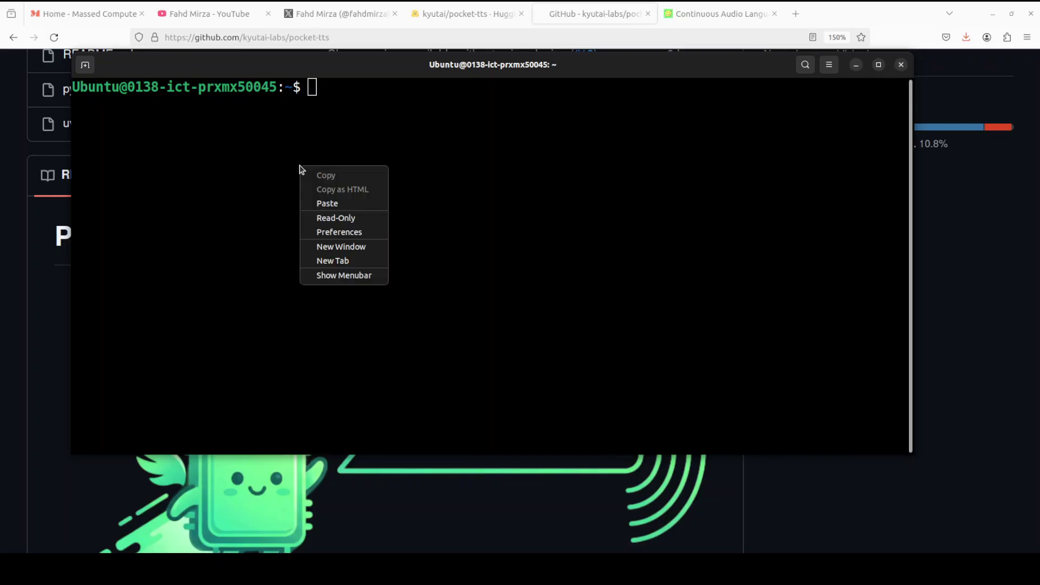
pyautogui.click(346, 203)
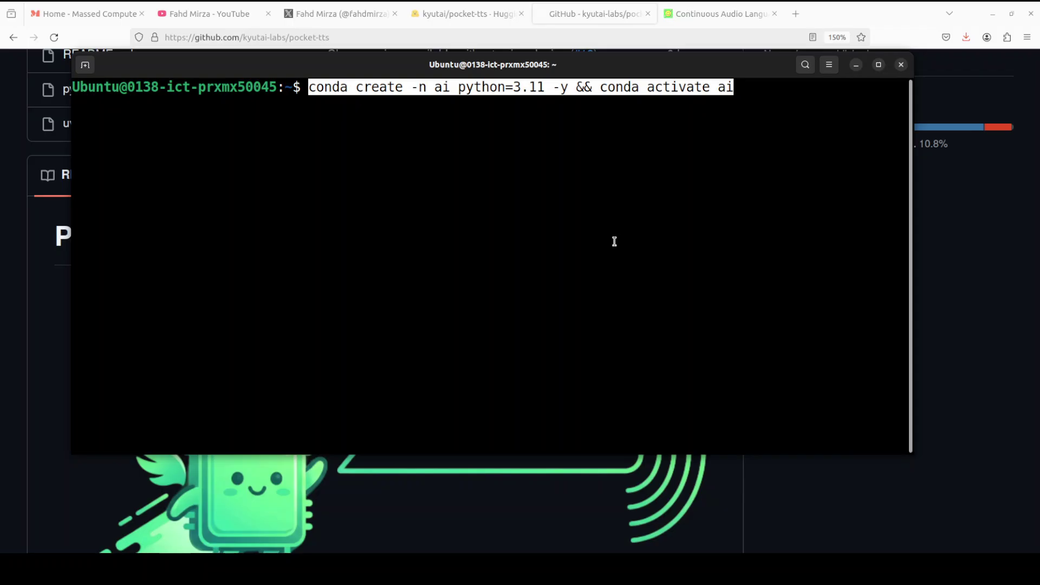
pyautogui.press('Return')
pyautogui.click(101, 15)
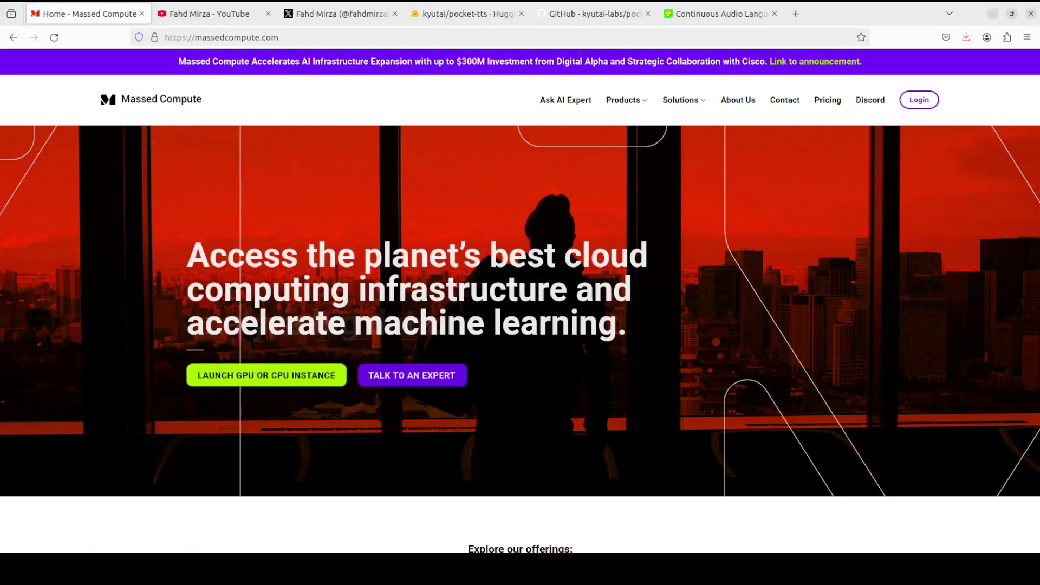
pyautogui.hotkey('alt', 'Tab')
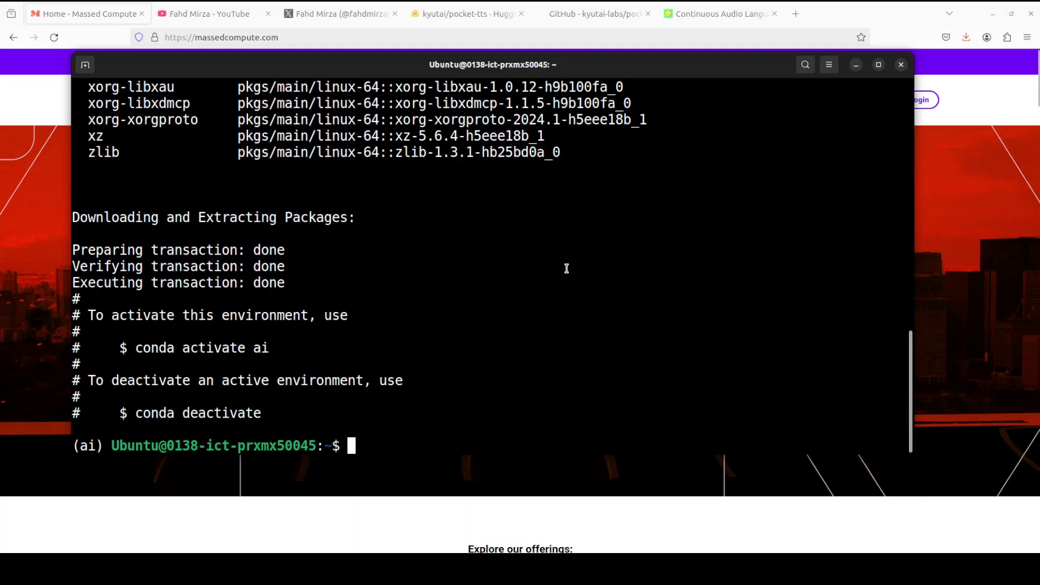
pyautogui.rightClick(466, 247)
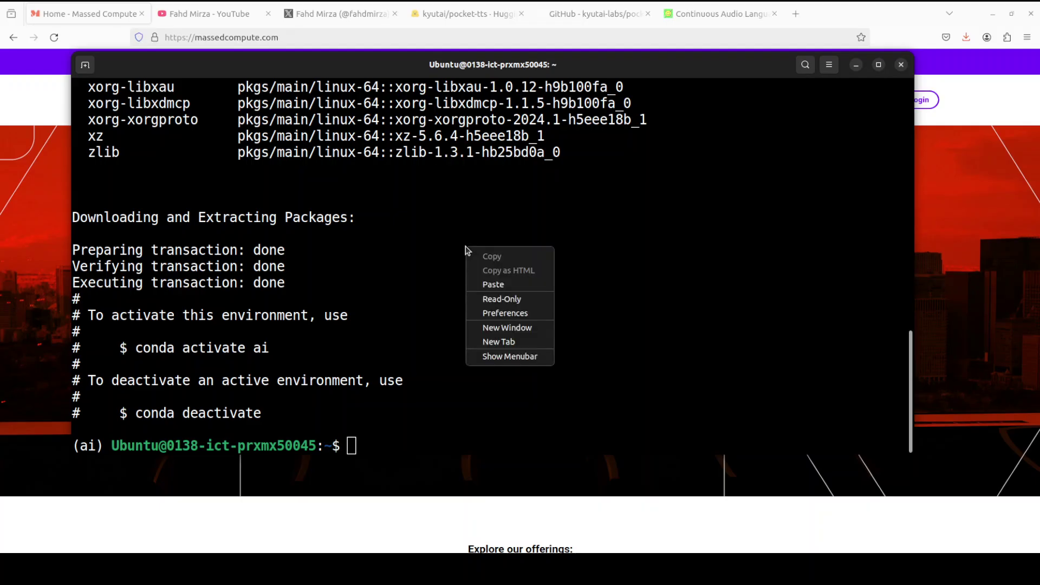
# Step: Install pocket-tts 1.0.1 with pip into the ai environment, then clear the screen
pyautogui.click(493, 284)
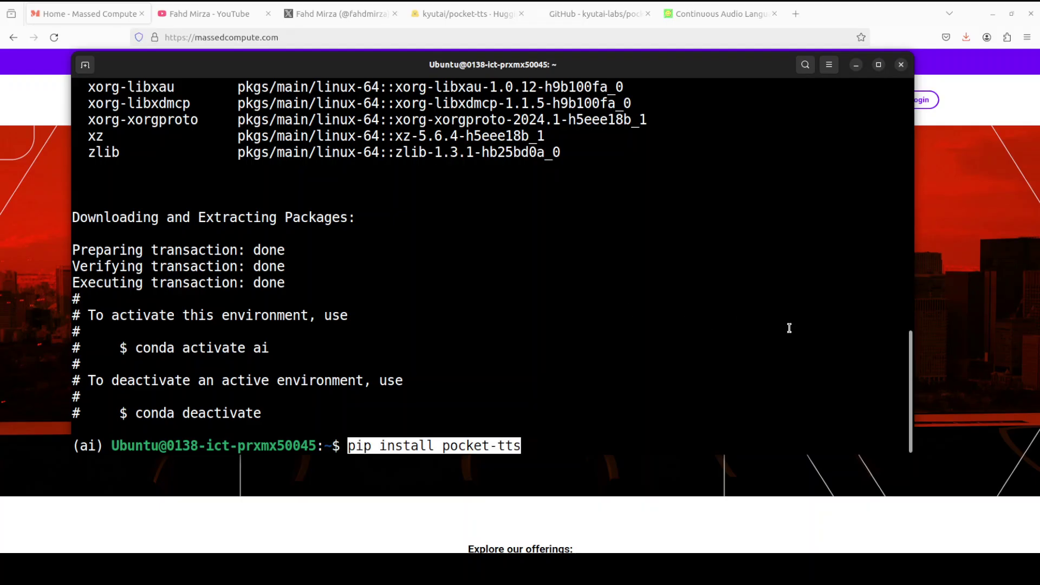
pyautogui.press('Return')
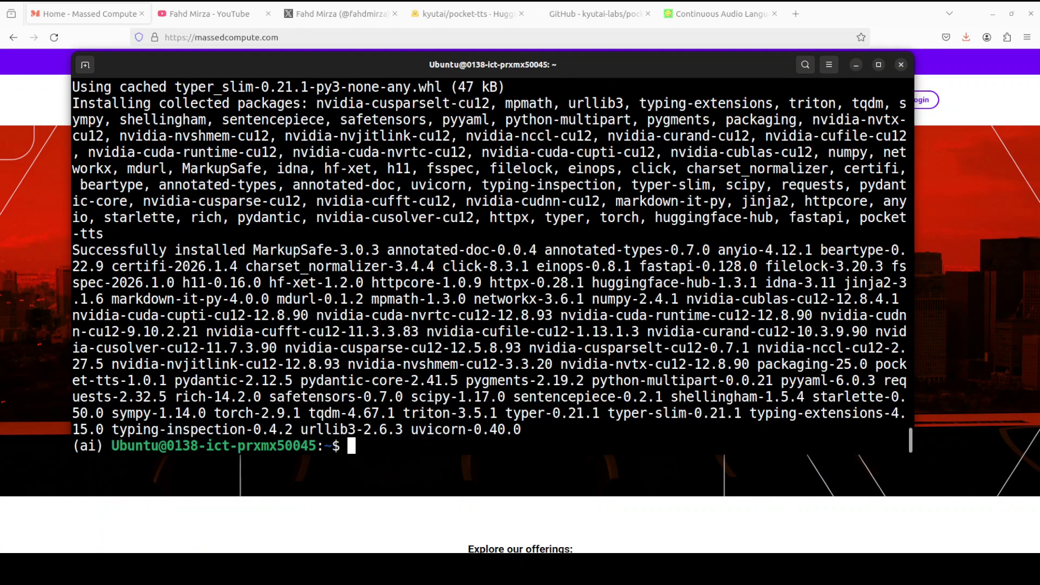
pyautogui.write('clear')
pyautogui.press('Return')
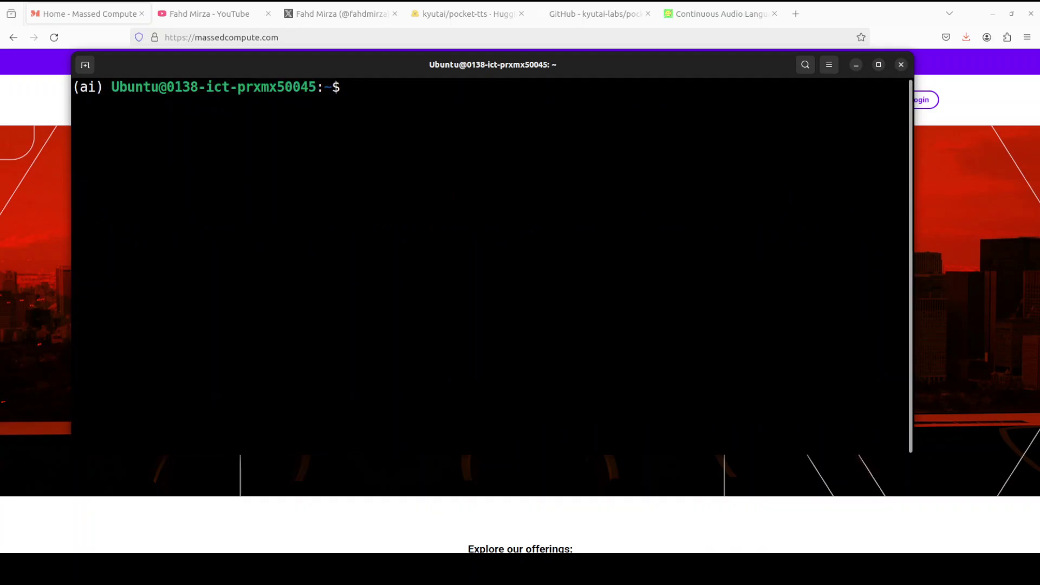
# Step: Run 'pocket-tts generate' with default settings and select the resulting ./tts_output.wav path
pyautogui.write('pocket-tts generate')
pyautogui.press('Return')
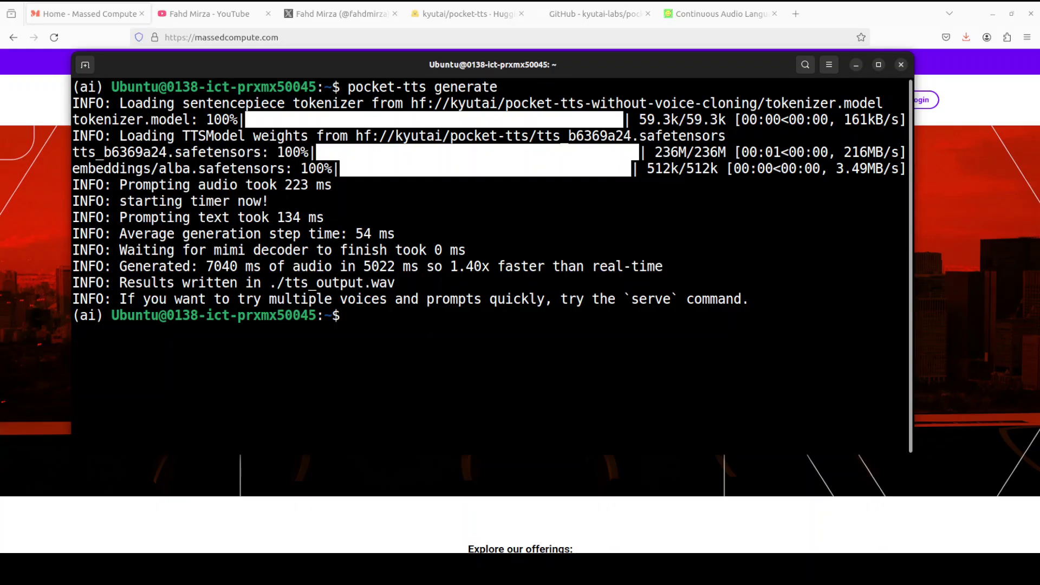
pyautogui.moveTo(270, 283); pyautogui.dragTo(410, 283)
pyautogui.click(335, 283)
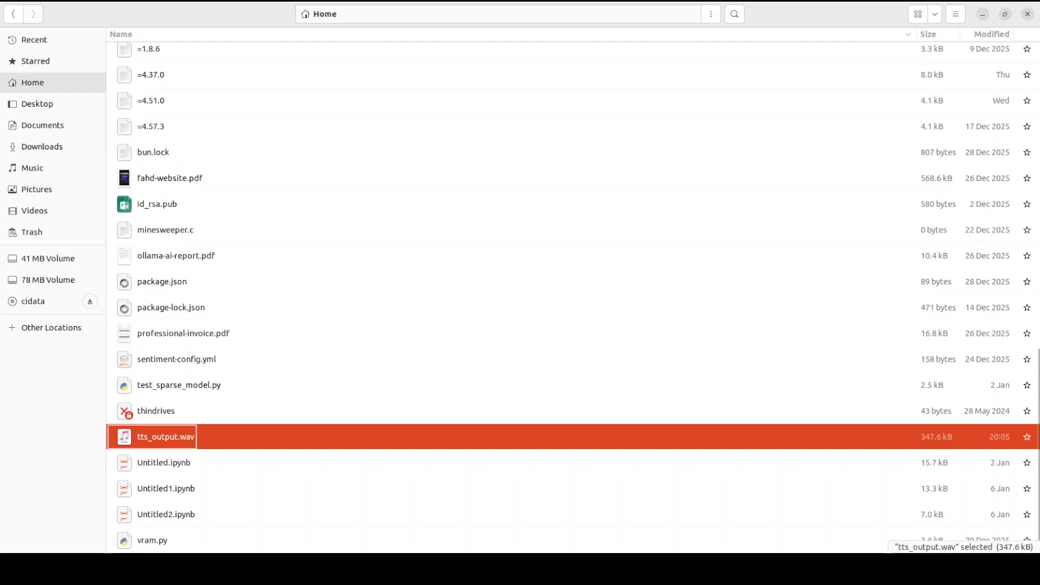
# Step: Play tts_output.wav in VLC, then pause, rewind to 00:00 and replay it
pyautogui.press('Return')
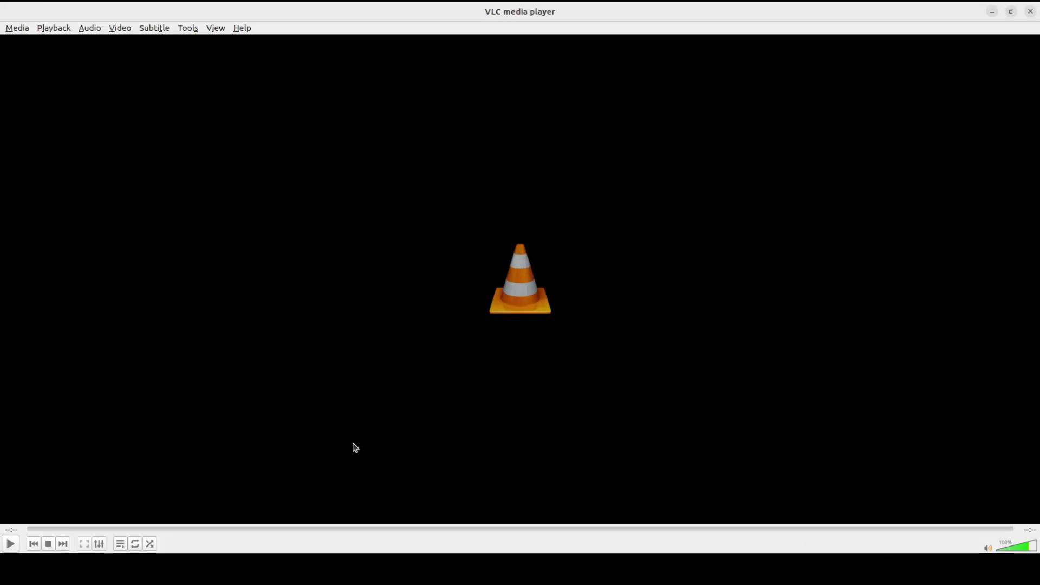
pyautogui.click(9, 544)
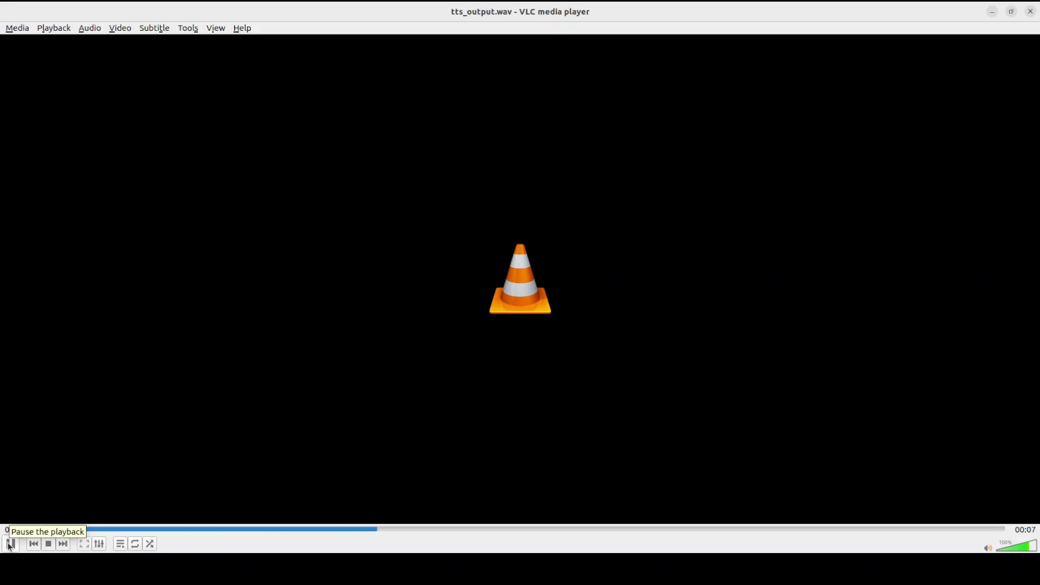
pyautogui.click(9, 545)
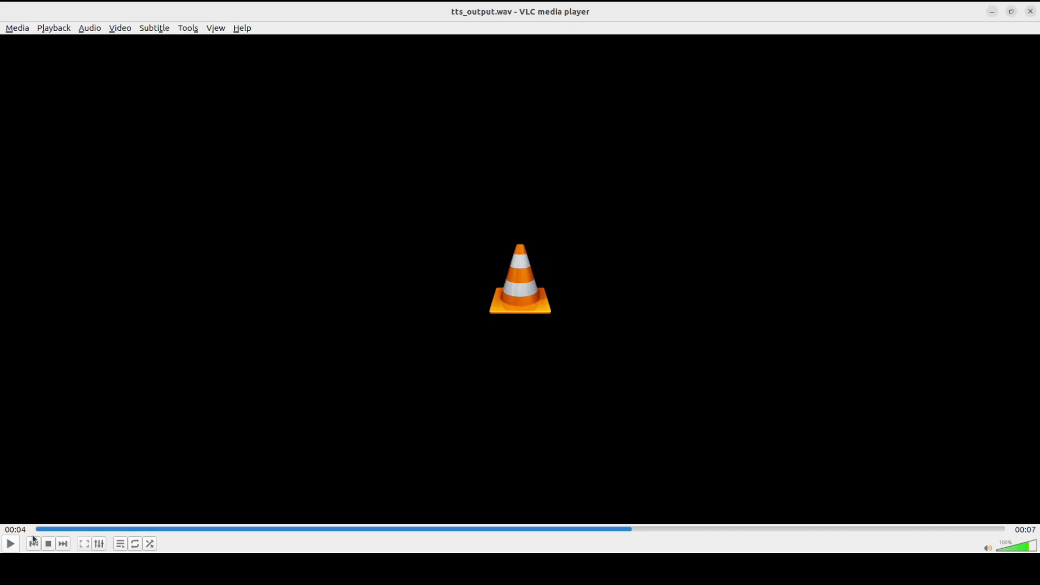
pyautogui.moveTo(628, 530); pyautogui.dragTo(35, 530)
pyautogui.click(10, 544)
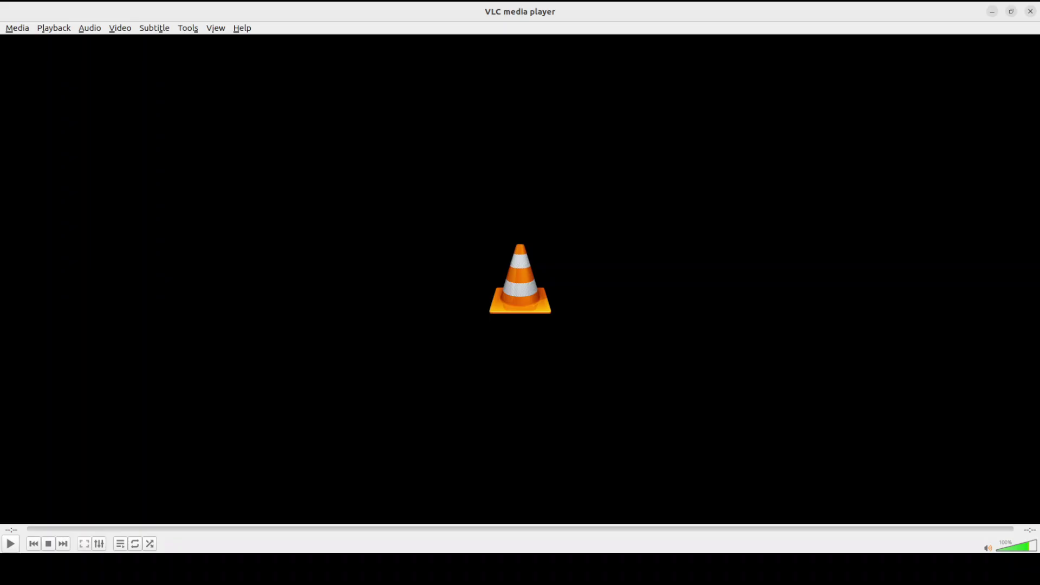
# Step: Close VLC, clear the terminal, and run pocket-tts generate with custom greeting text and --voice alba
pyautogui.hotkey('ctrl', 'q')
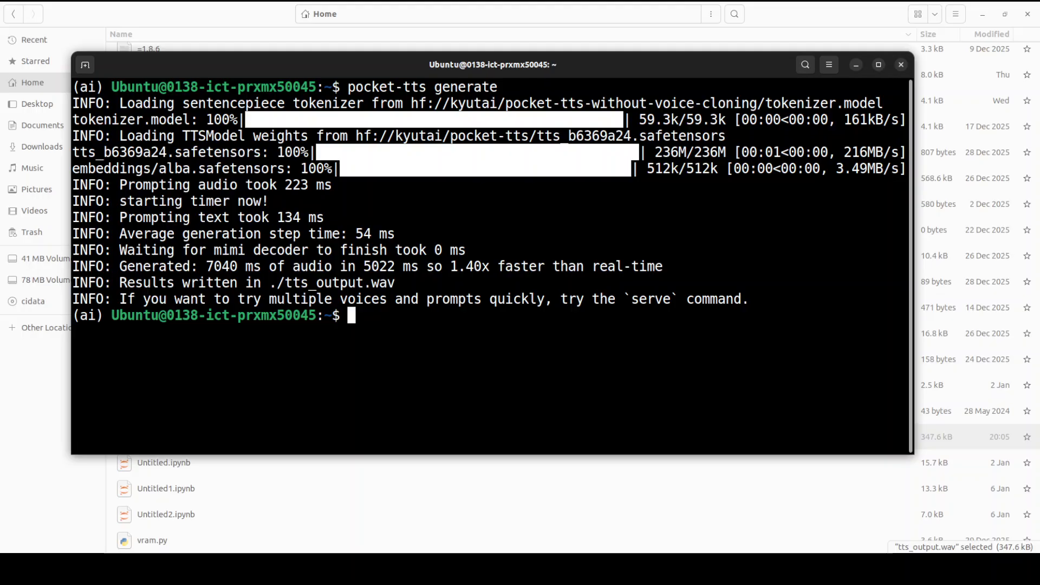
pyautogui.write('clear')
pyautogui.press('Return')
pyautogui.rightClick(304, 151)
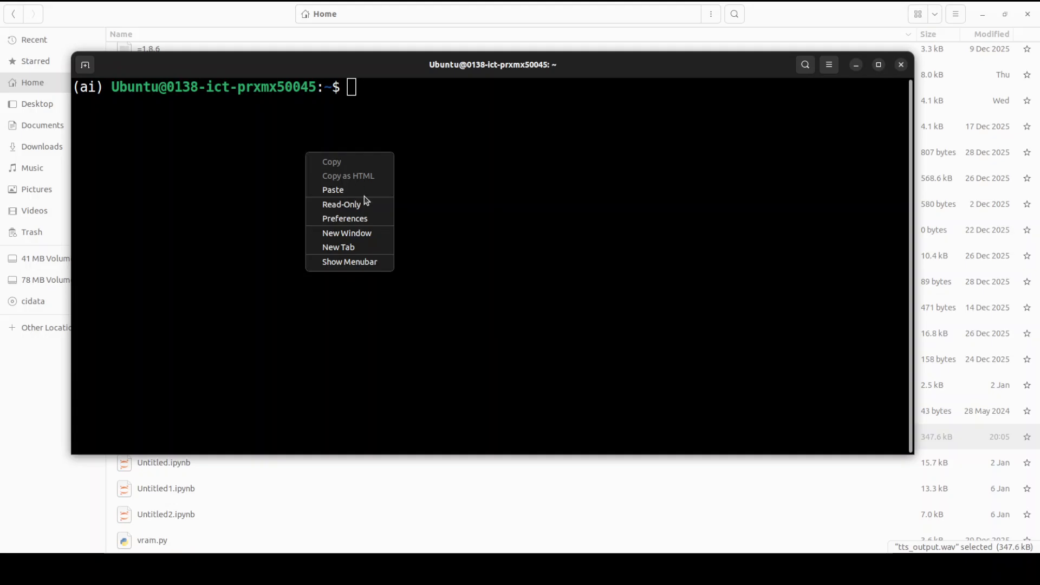
pyautogui.click(356, 189)
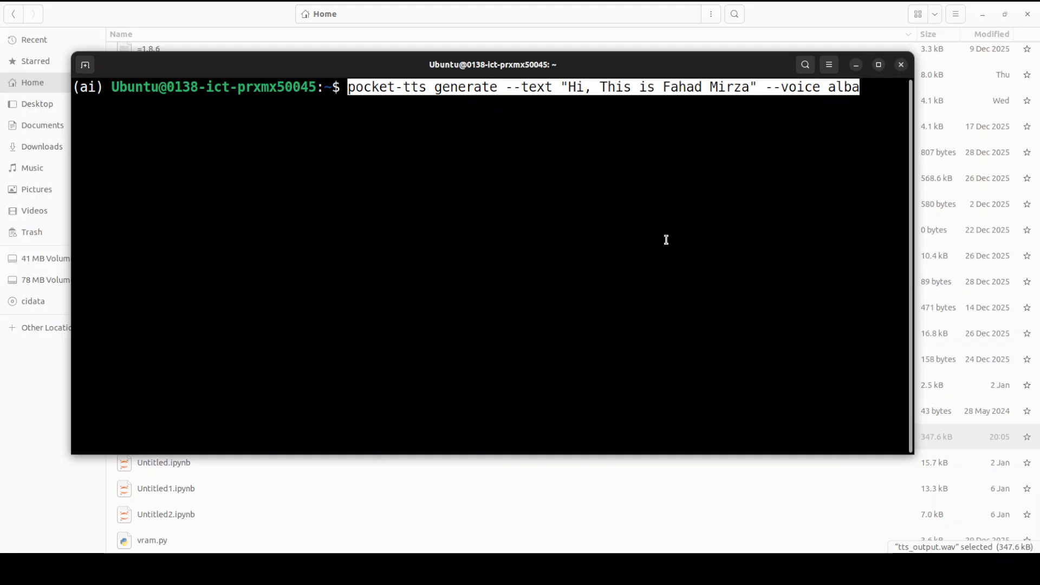
pyautogui.press('Return')
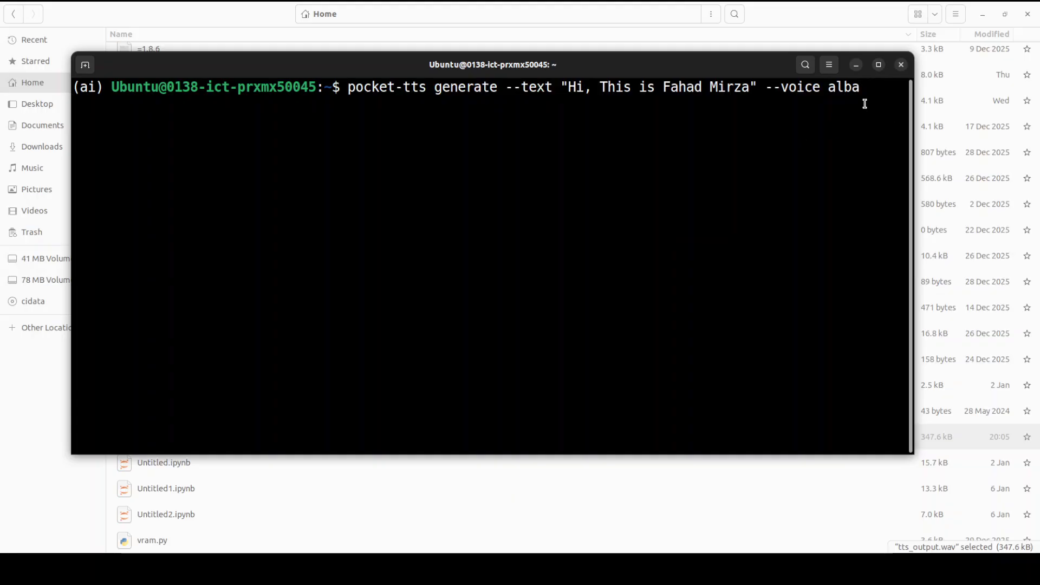